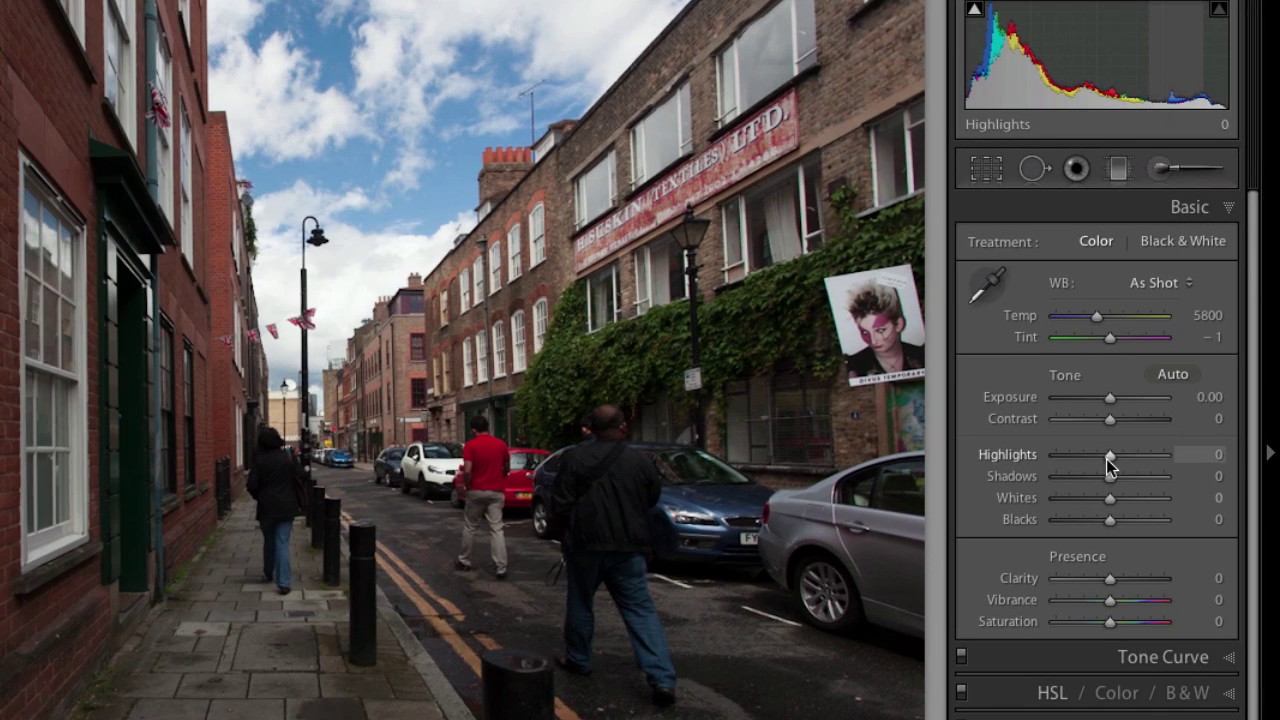
Set Highlights to -100 and Shadows to +100, then compare Before/After and return to single view
{"action": "left_click_drag", "start_coordinate": [1122, 440], "coordinate": [1049, 464]}
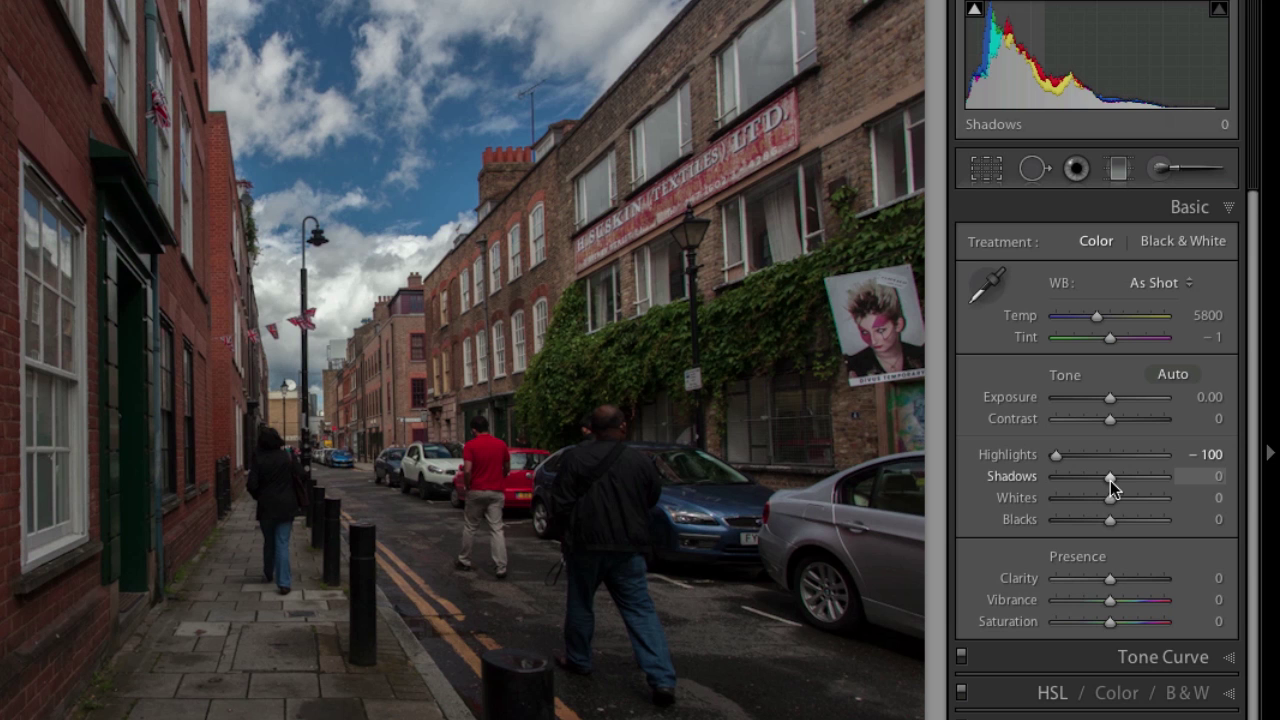
{"action": "left_click_drag", "start_coordinate": [1110, 480], "coordinate": [1170, 480]}
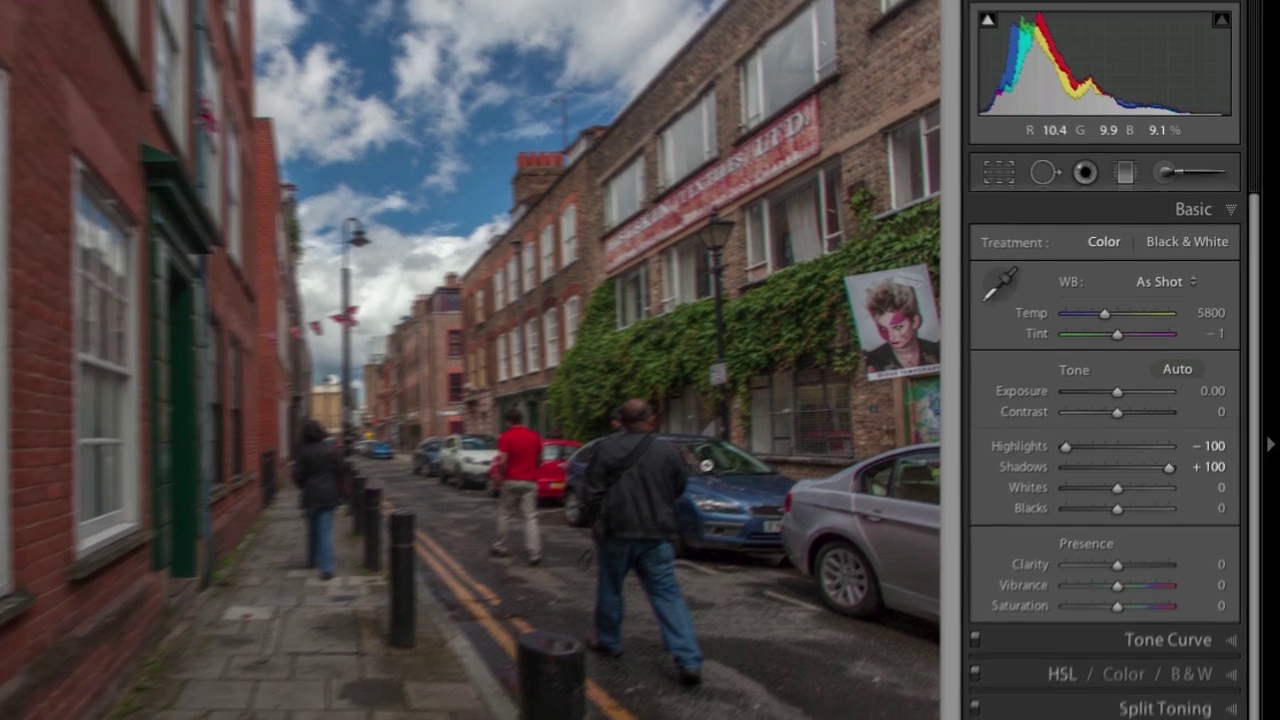
{"action": "key", "text": "y"}
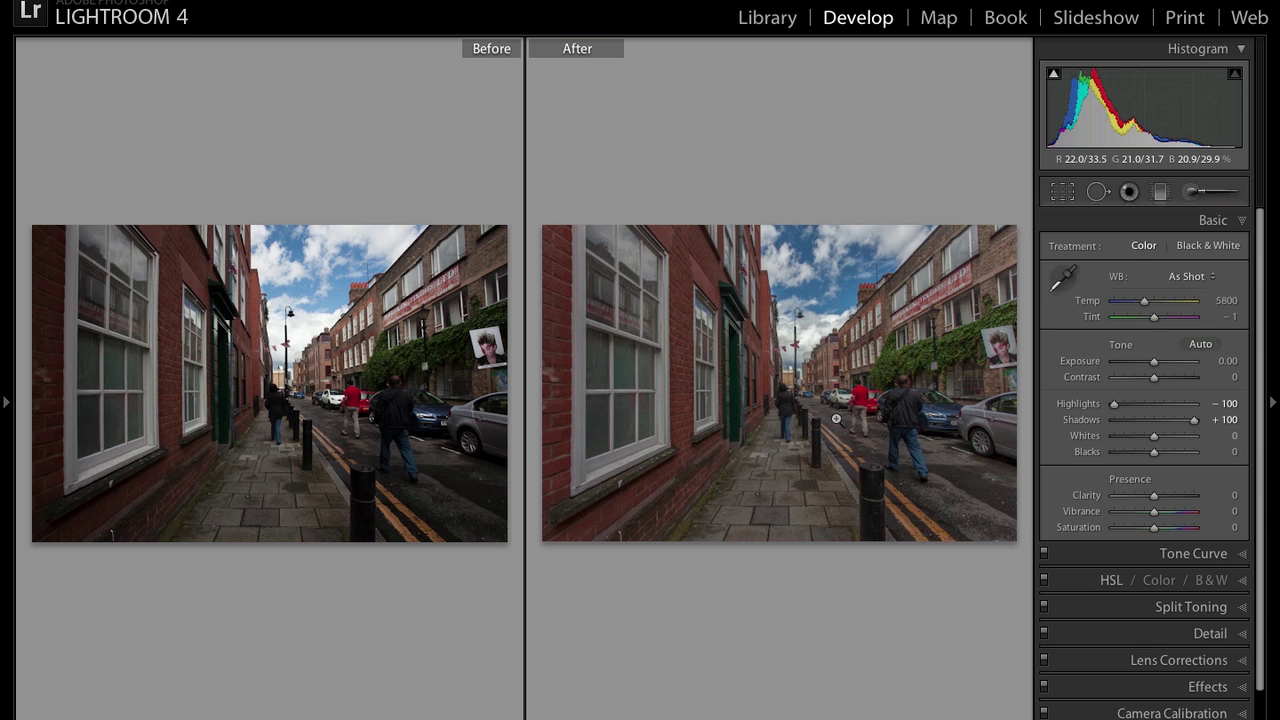
{"action": "key", "text": "y"}
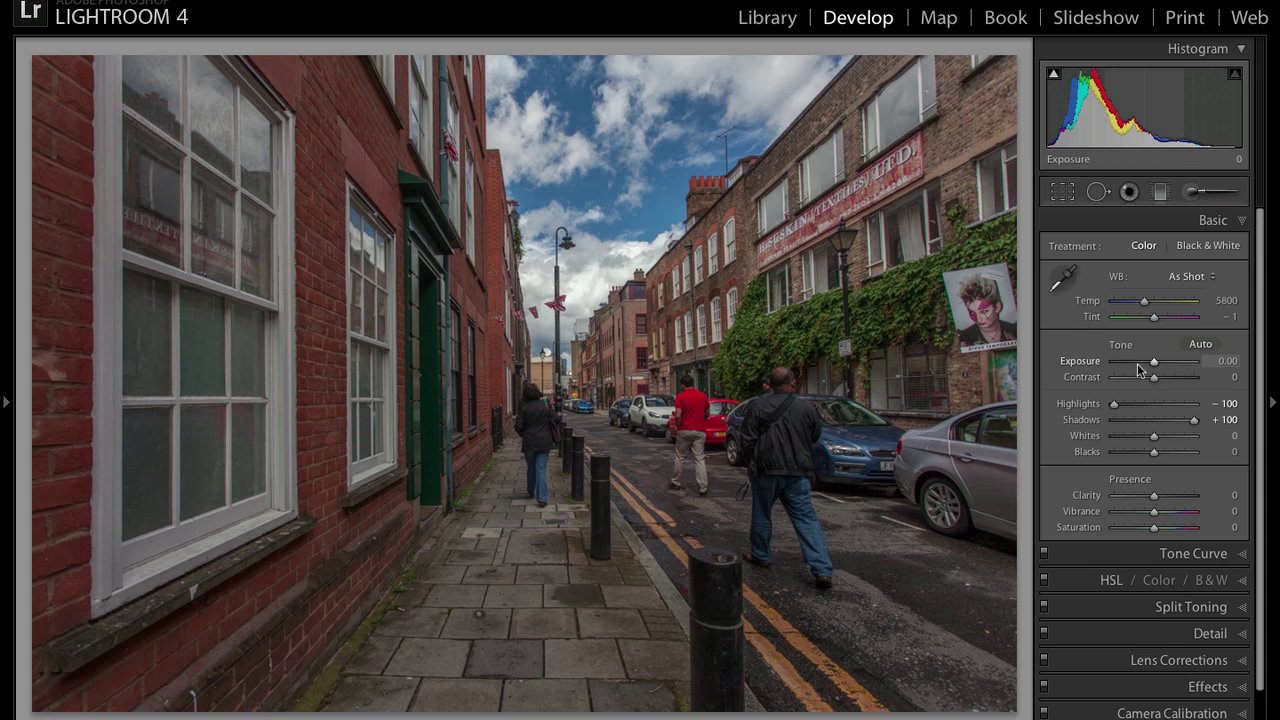
Set Exposure +0.45, Contrast +29, Blacks -22 and Clarity +100 in the Basic panel
{"action": "left_click_drag", "start_coordinate": [1153, 367], "coordinate": [1167, 375]}
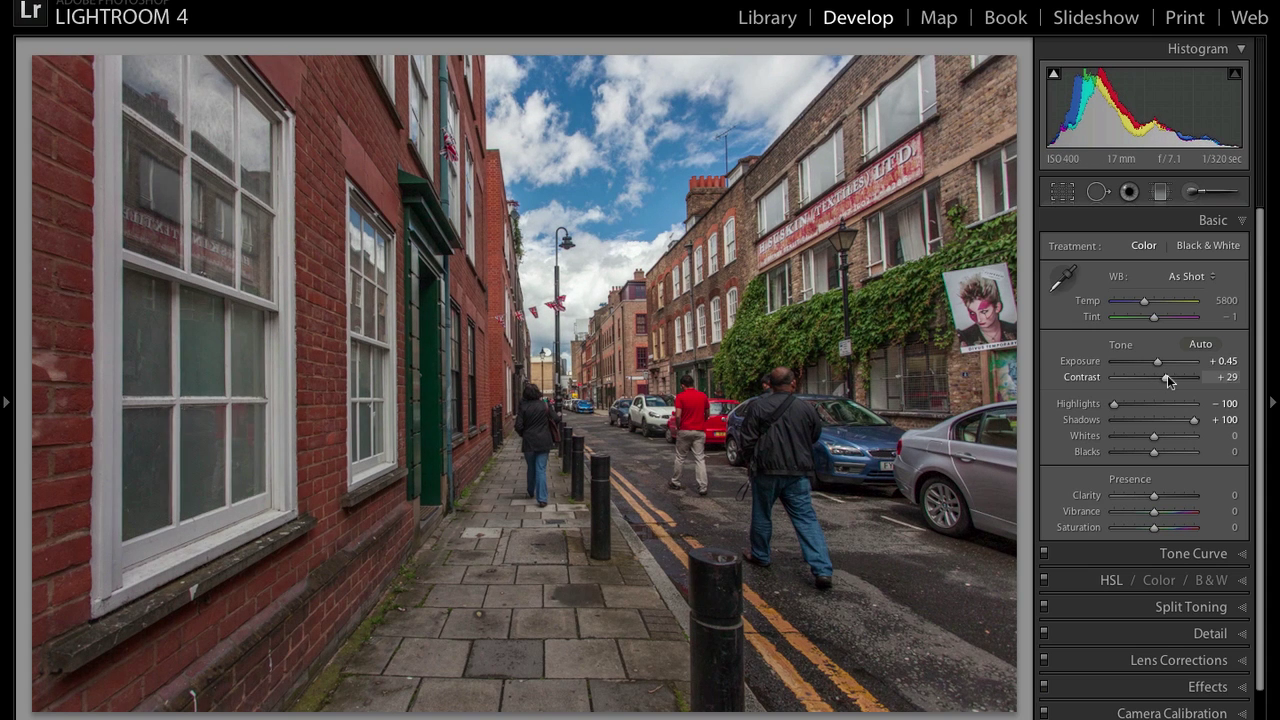
{"action": "left_click_drag", "start_coordinate": [1155, 455], "coordinate": [1157, 453]}
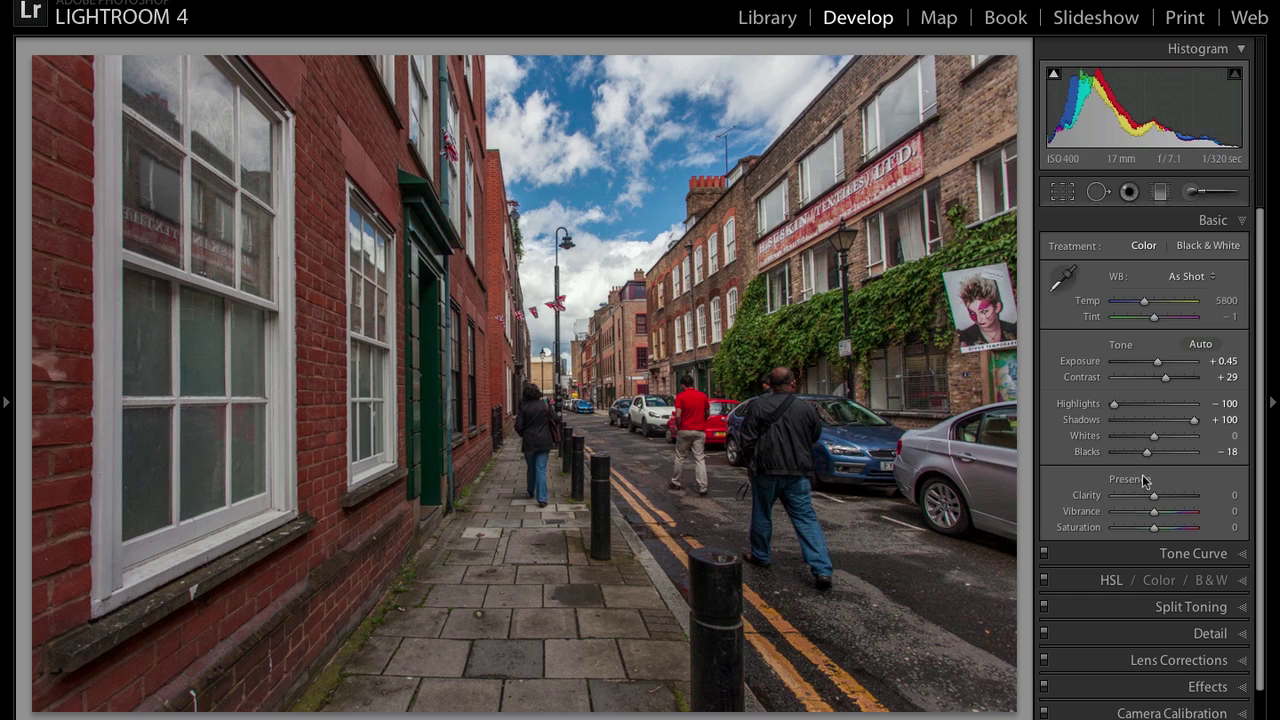
{"action": "left_click_drag", "start_coordinate": [1148, 455], "coordinate": [1145, 456]}
{"action": "left_click_drag", "start_coordinate": [1156, 499], "coordinate": [1206, 500]}
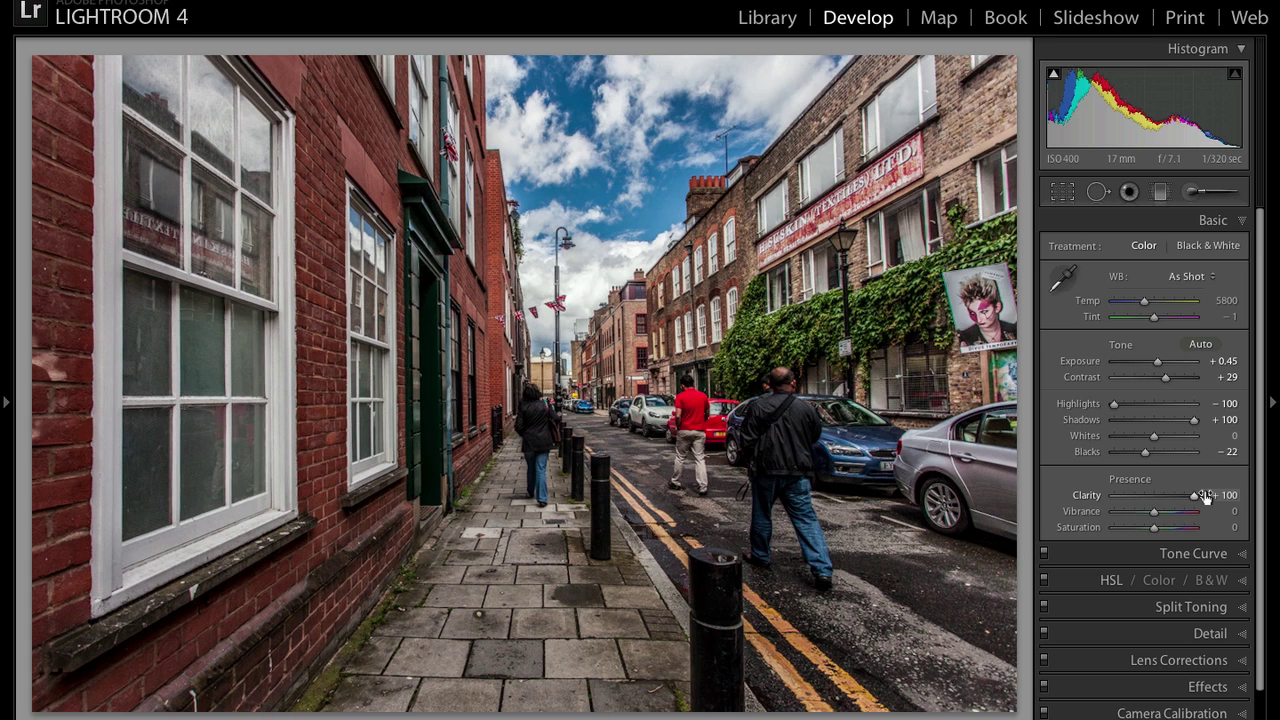
{"action": "mouse_move", "coordinate": [1205, 497]}
{"action": "left_mouse_down"}
{"action": "mouse_move", "coordinate": [1187, 503]}
{"action": "mouse_move", "coordinate": [1200, 497]}
{"action": "left_mouse_up"}
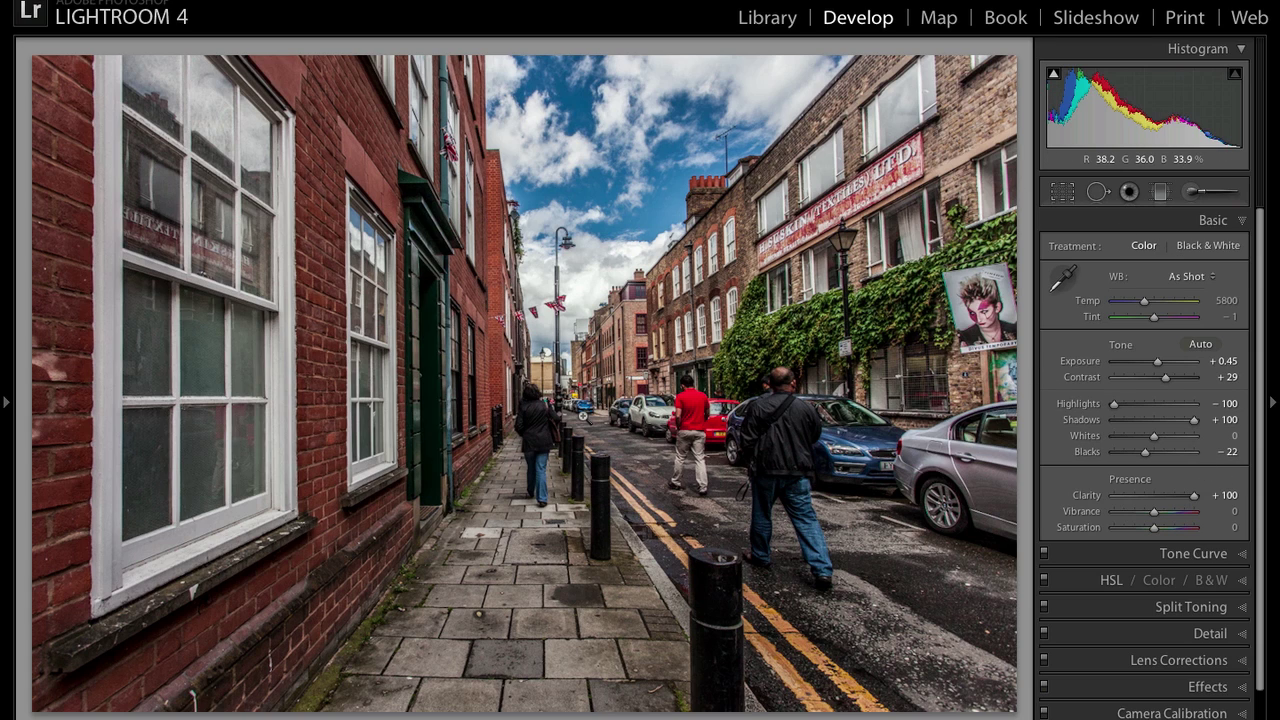
{"action": "key", "text": "y"}
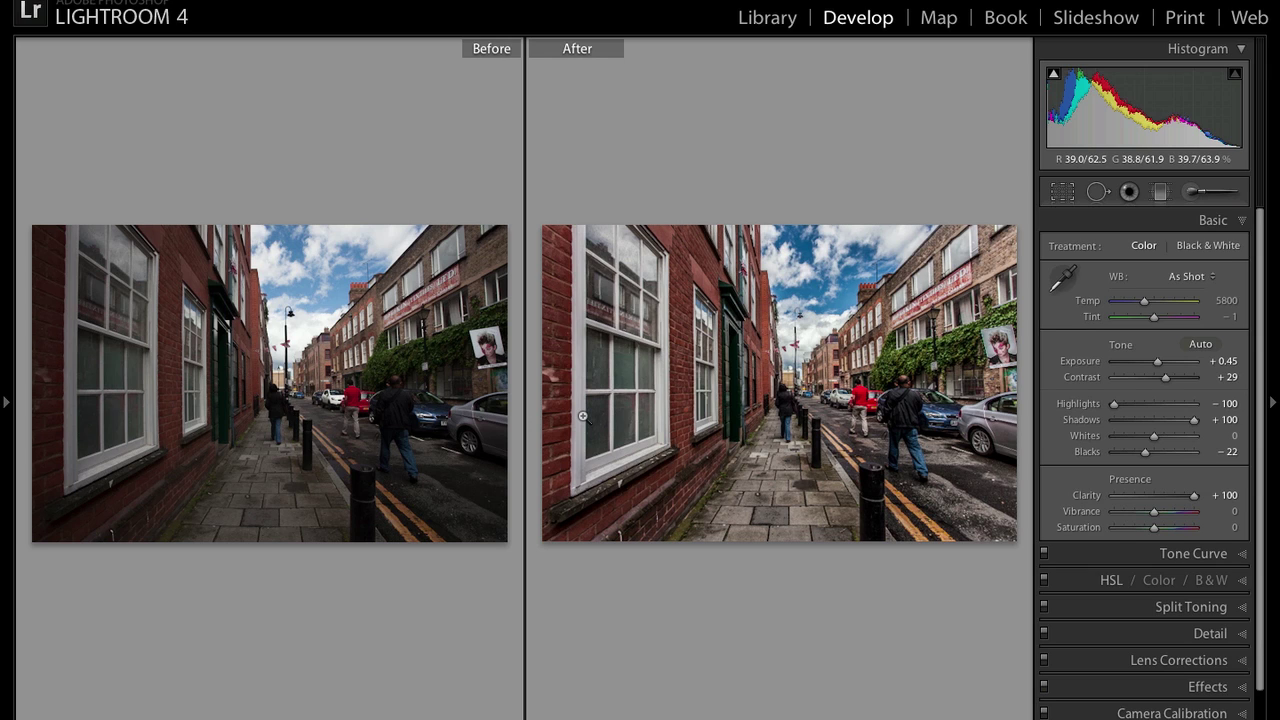
{"action": "key", "text": "y"}
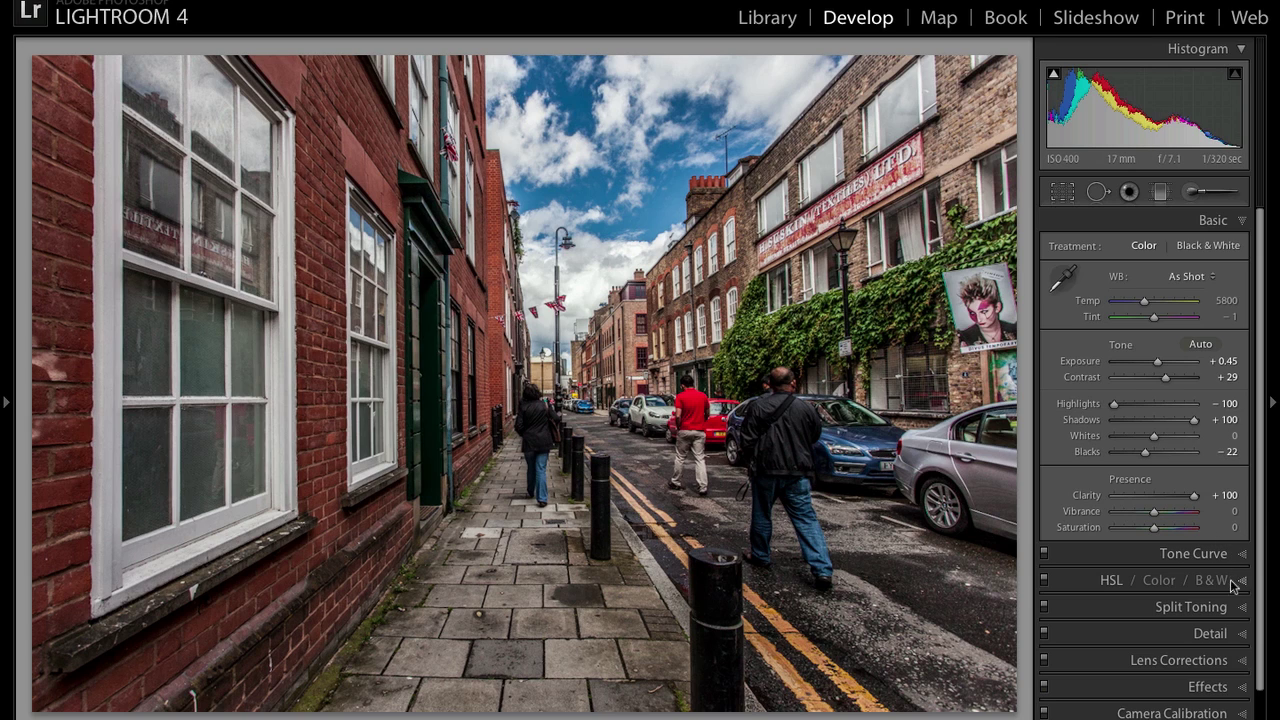
In Split Toning, tint highlights yellow and shadows blue, then compare Before/After
{"action": "left_click", "coordinate": [1246, 610]}
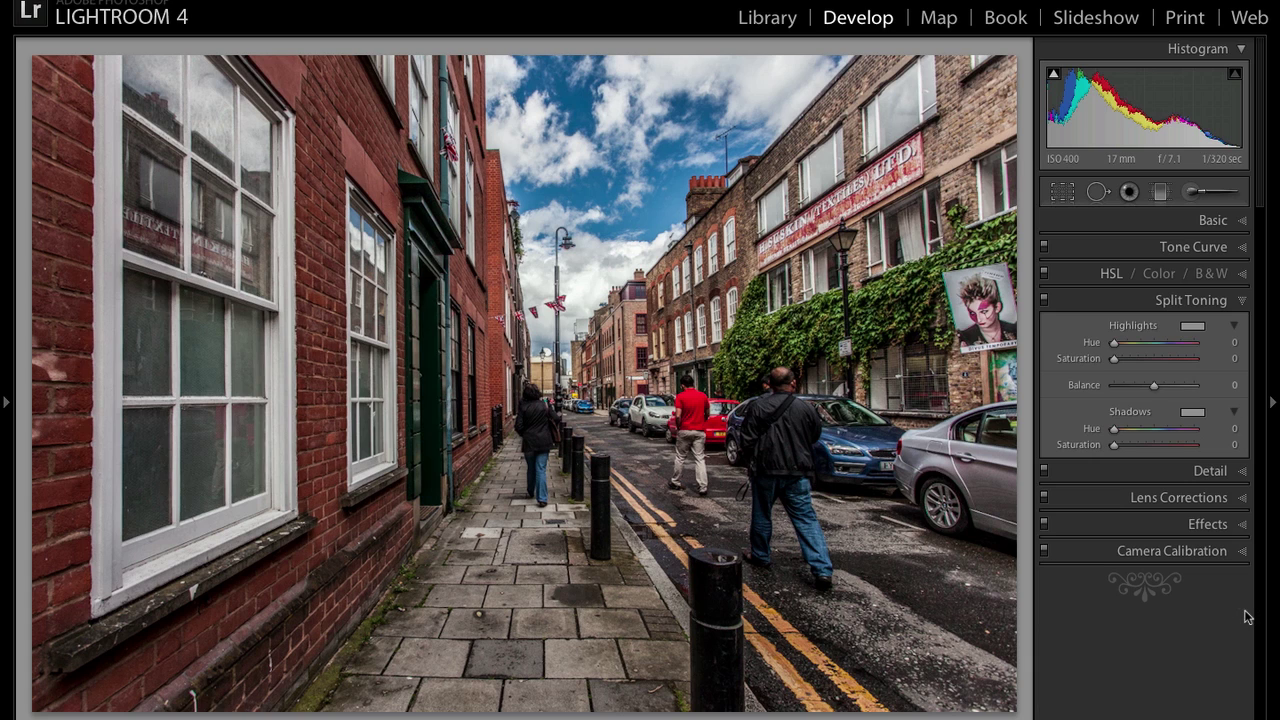
{"action": "left_click", "coordinate": [1192, 327]}
{"action": "left_click", "coordinate": [1024, 302]}
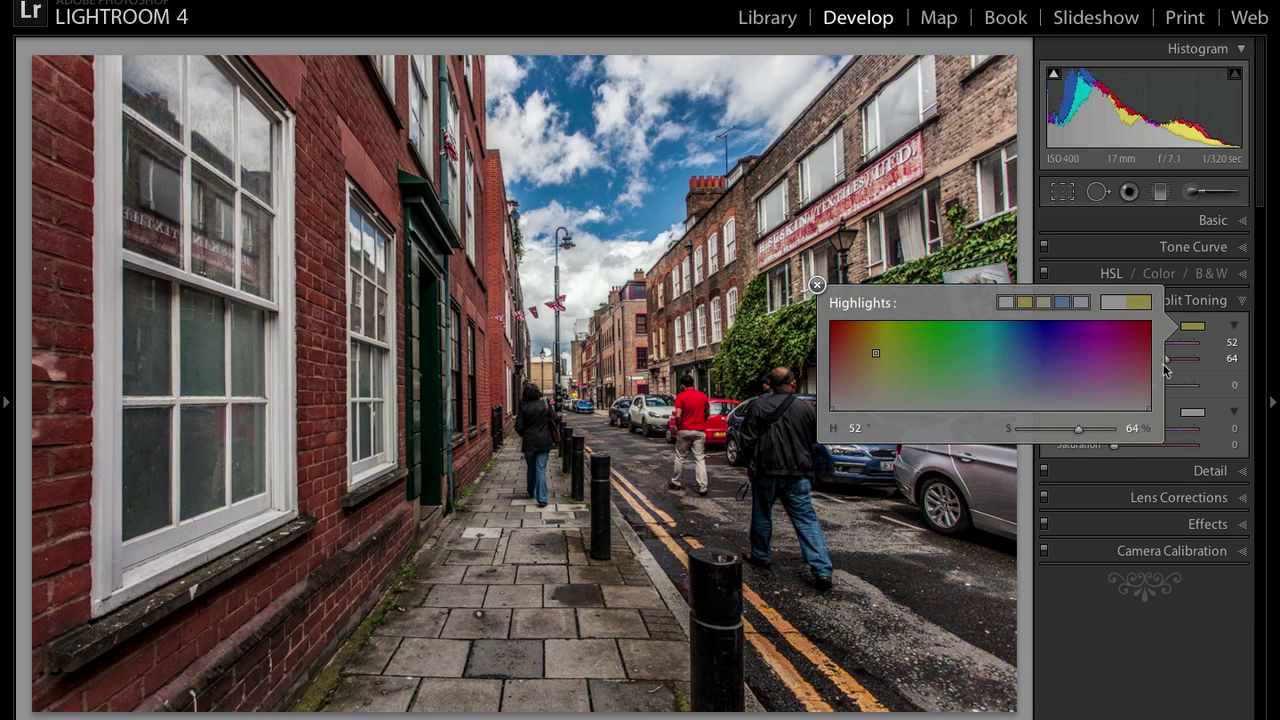
{"action": "left_click", "coordinate": [1203, 414]}
{"action": "left_click", "coordinate": [1068, 397]}
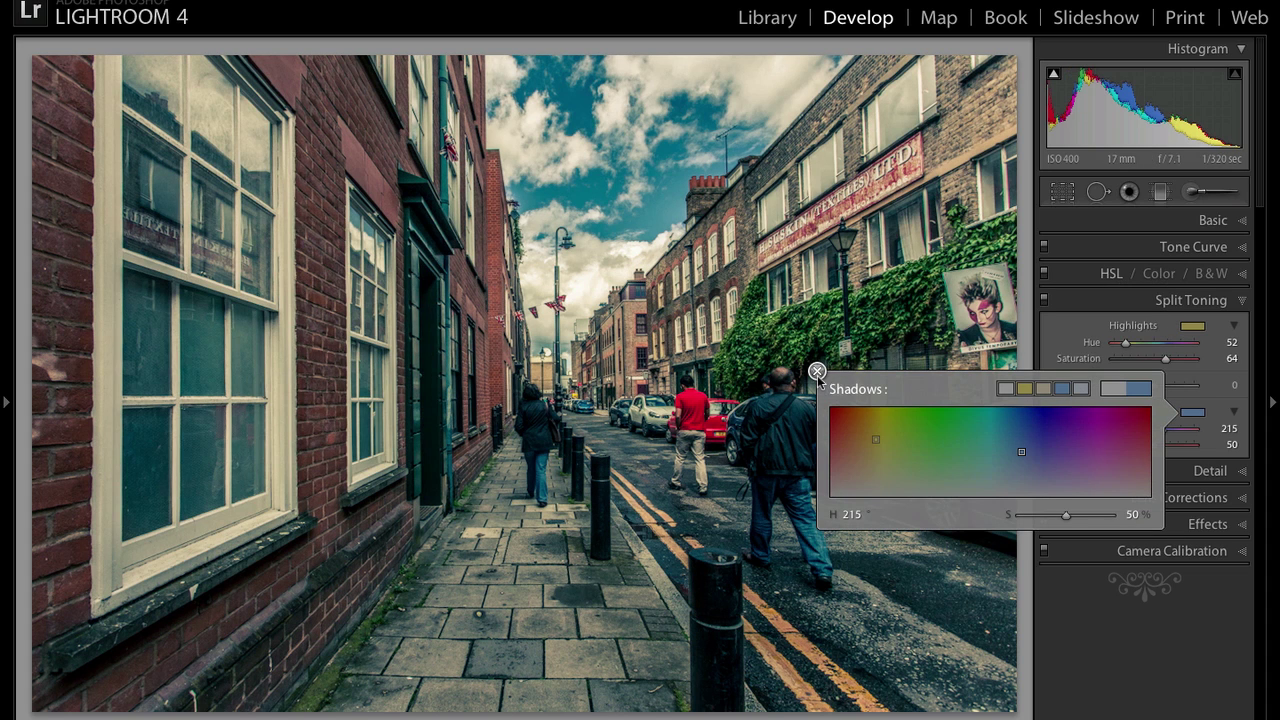
{"action": "left_click", "coordinate": [817, 372]}
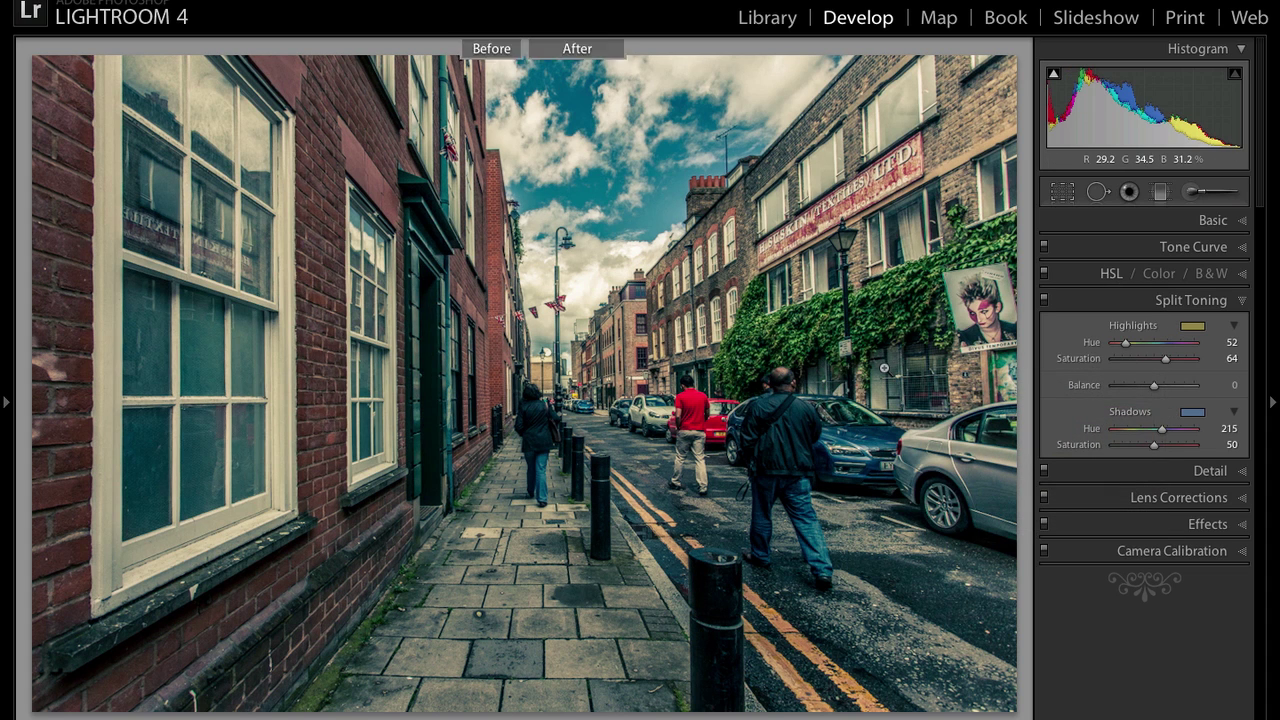
{"action": "key", "text": "y"}
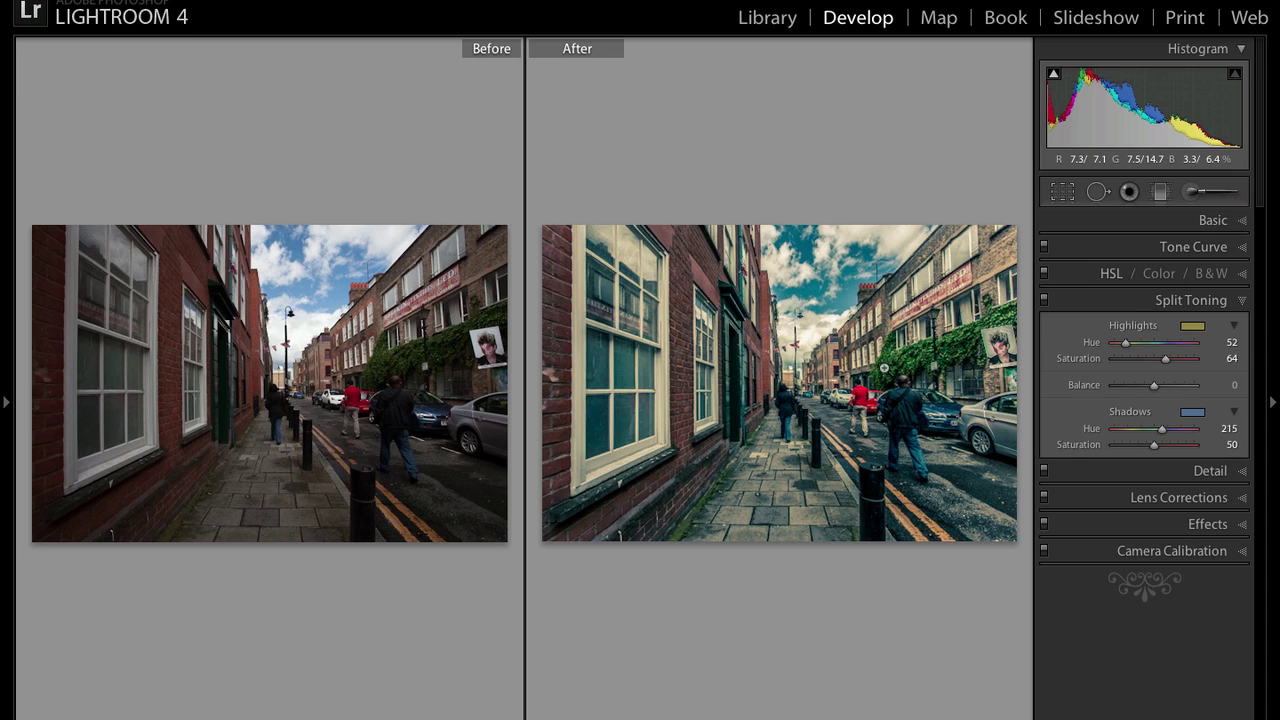
{"action": "key", "text": "y"}
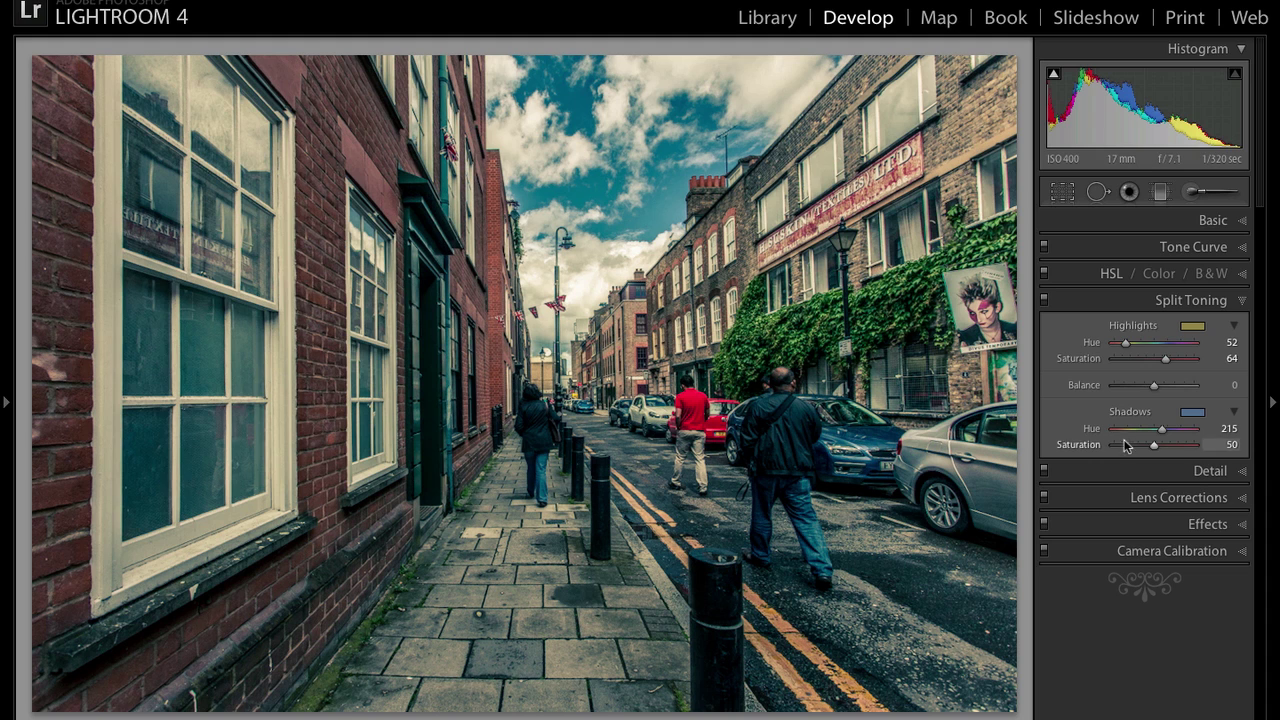
Try other tints, then settle on blue shadows (hue 215, sat 50) and yellow highlights (hue 52, sat 64)
{"action": "left_click", "coordinate": [1196, 327]}
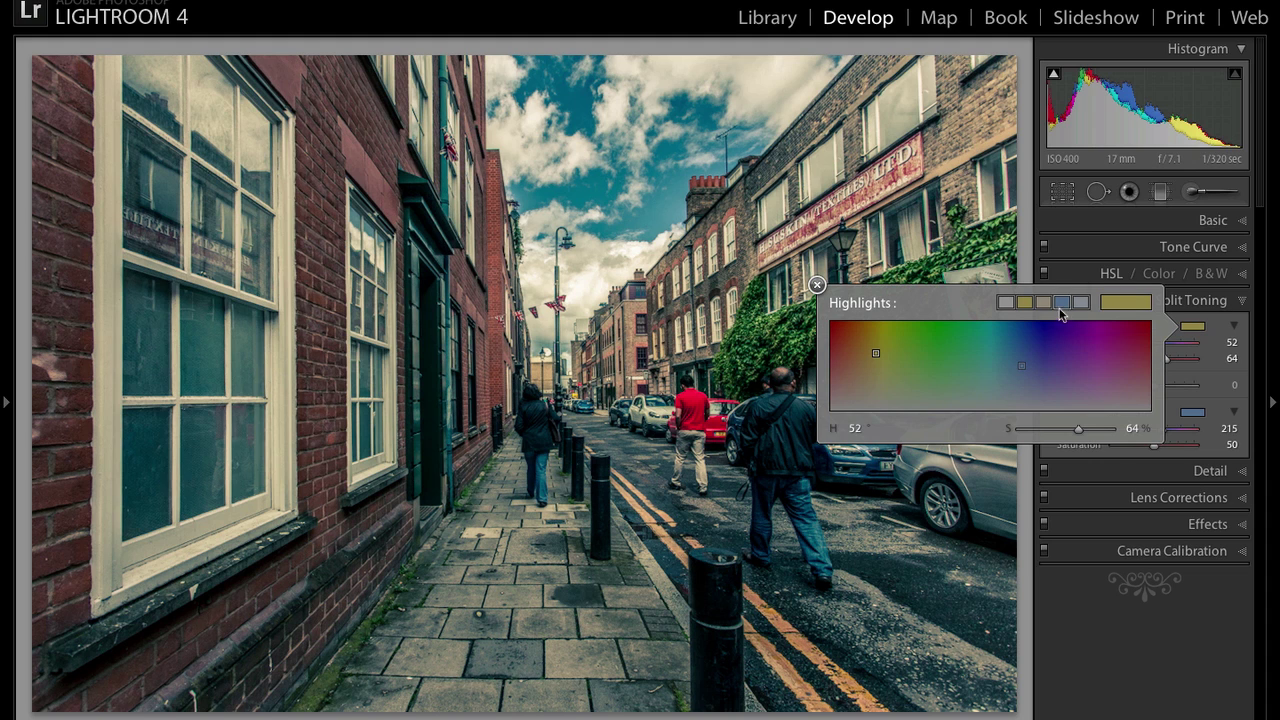
{"action": "left_click", "coordinate": [1062, 302]}
{"action": "left_click", "coordinate": [1192, 412]}
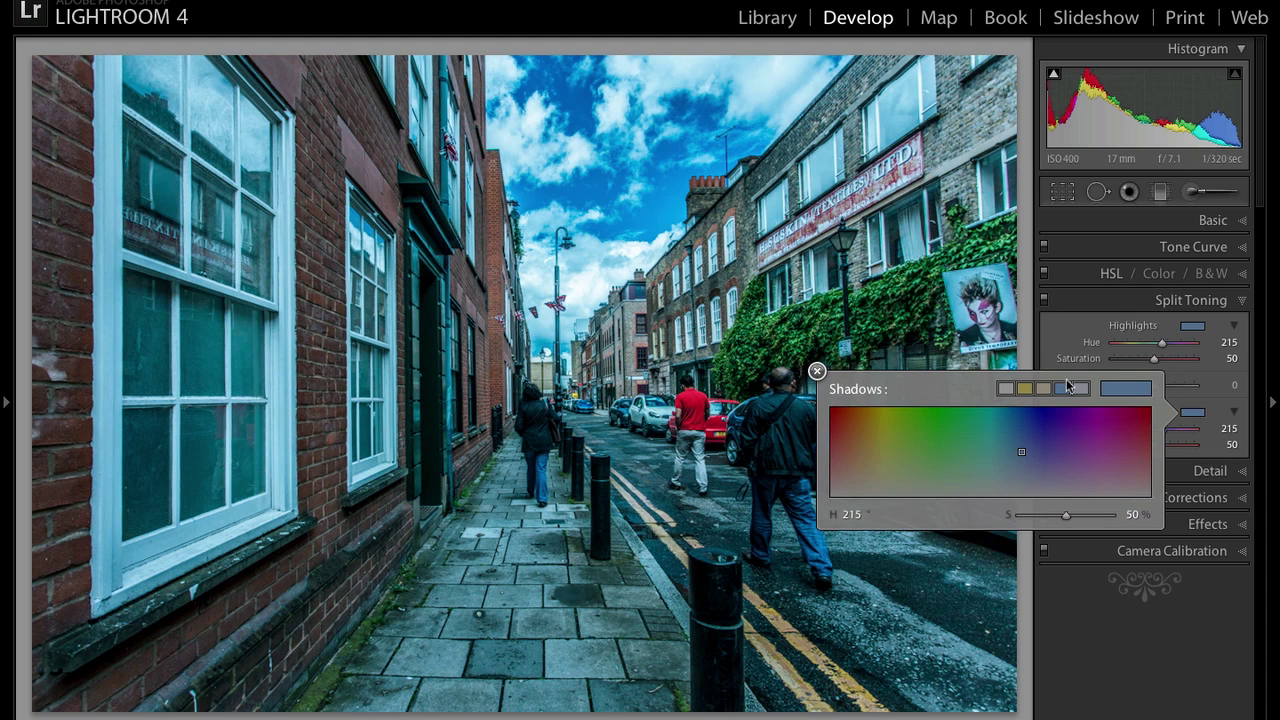
{"action": "left_click", "coordinate": [1043, 387]}
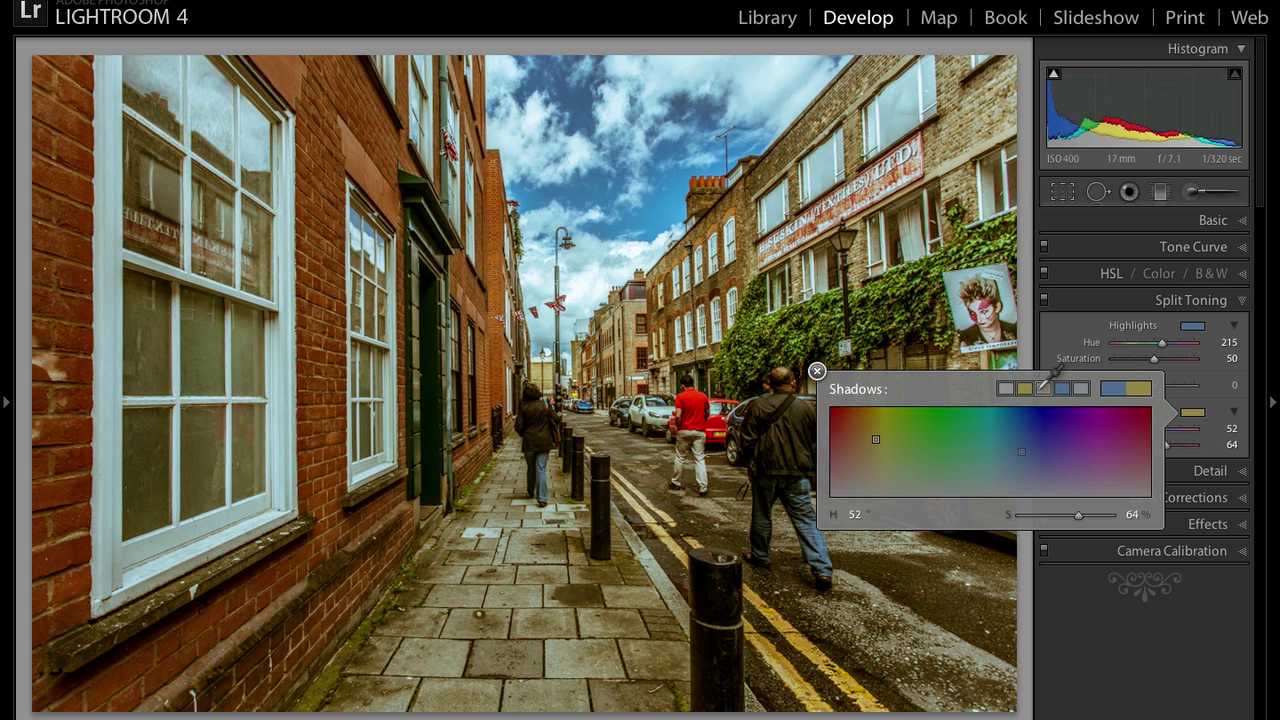
{"action": "left_click", "coordinate": [1043, 388]}
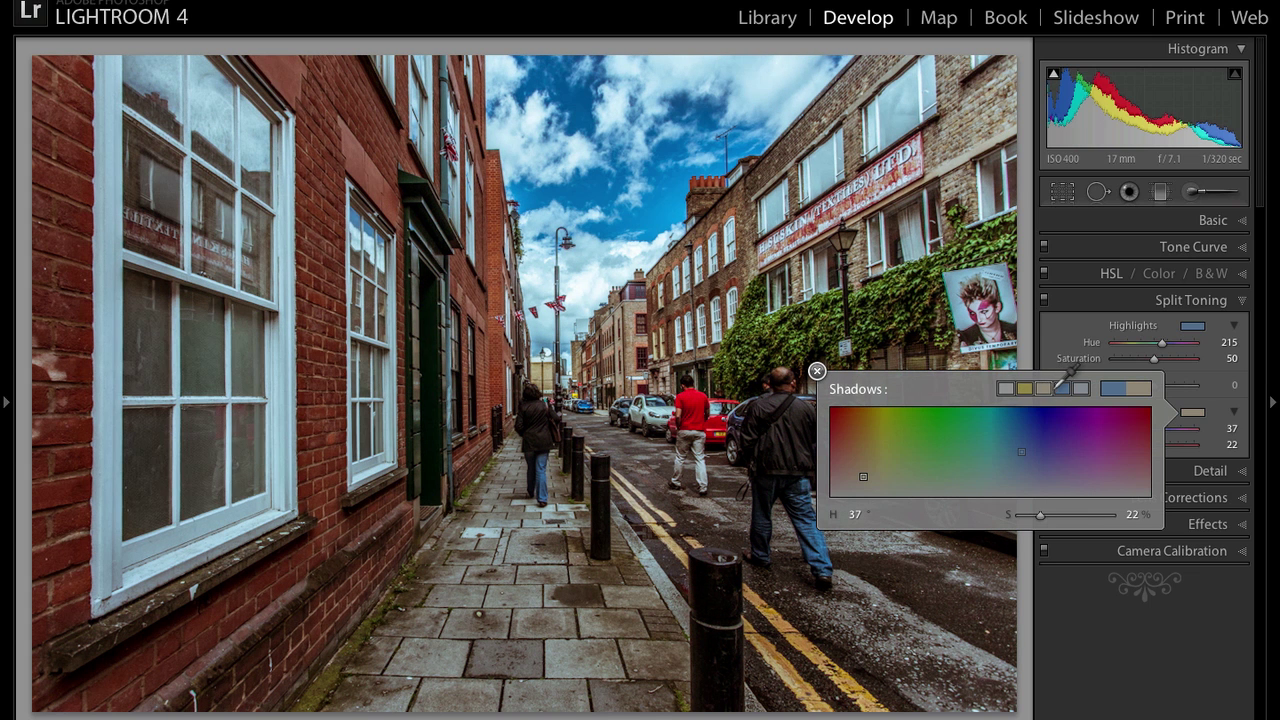
{"action": "left_click", "coordinate": [1062, 388]}
{"action": "left_click", "coordinate": [1198, 326]}
{"action": "left_click", "coordinate": [1024, 303]}
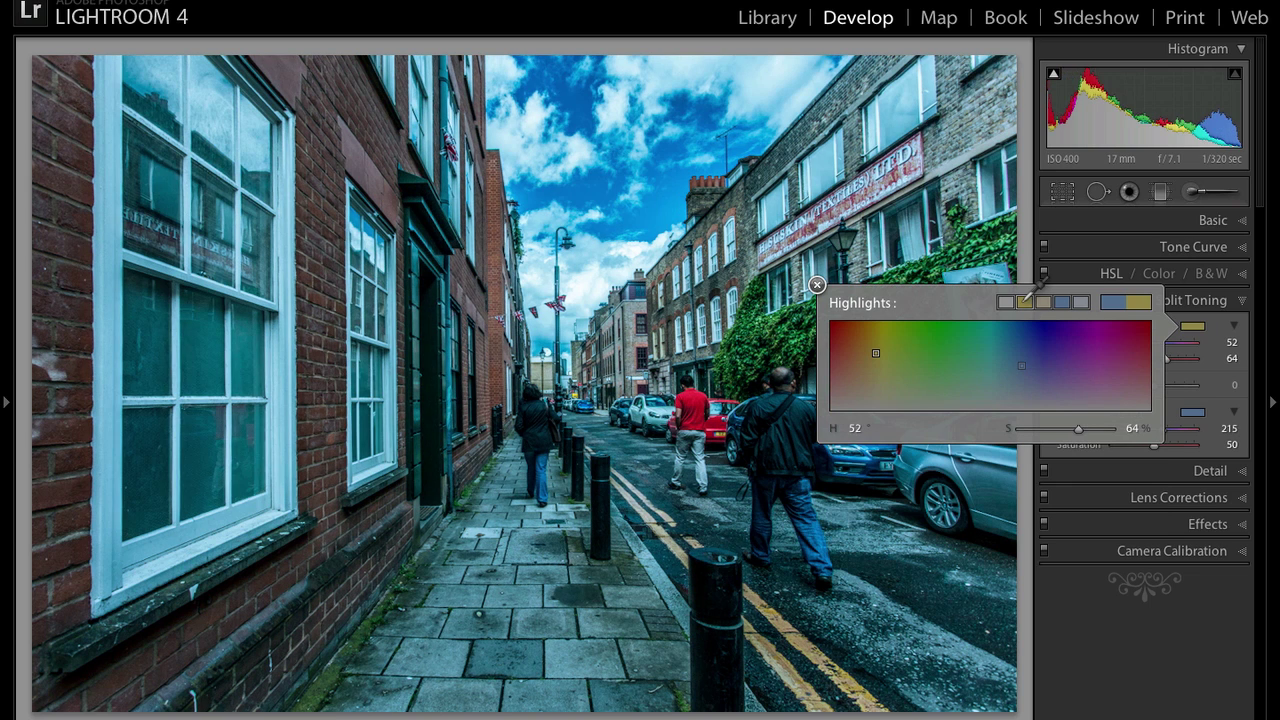
{"action": "left_click", "coordinate": [817, 285]}
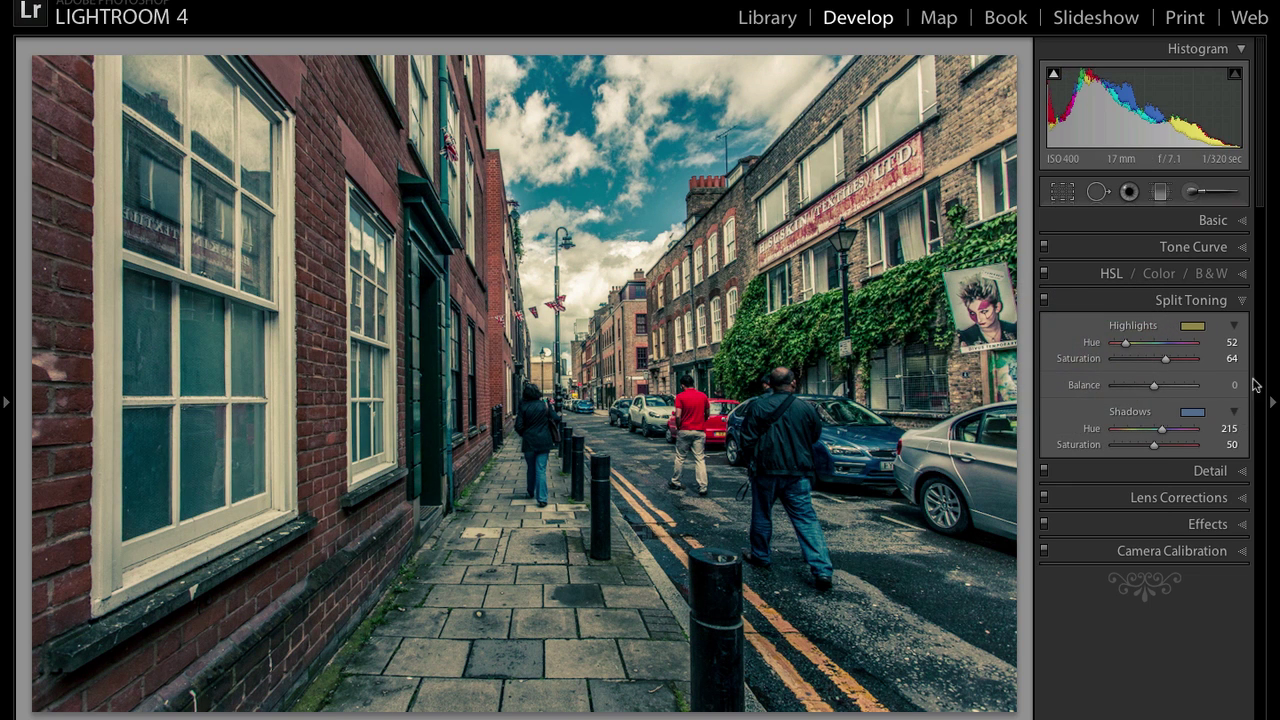
Set Sharpening Amount to 38 and add a -11 Highlight Priority post-crop vignette
{"action": "left_click", "coordinate": [1247, 472]}
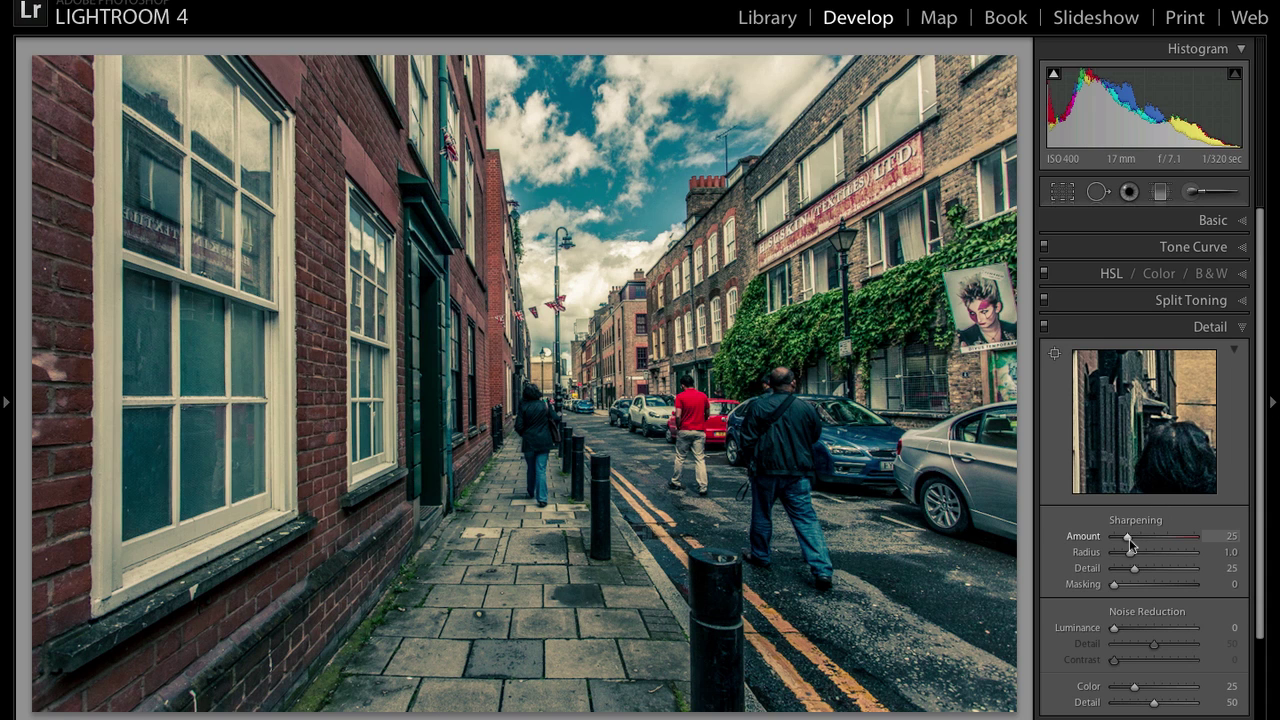
{"action": "mouse_move", "coordinate": [1128, 538]}
{"action": "left_mouse_down"}
{"action": "mouse_move", "coordinate": [1131, 585]}
{"action": "mouse_move", "coordinate": [1146, 586]}
{"action": "mouse_move", "coordinate": [1143, 543]}
{"action": "left_mouse_up"}
{"action": "left_click", "coordinate": [1237, 337]}
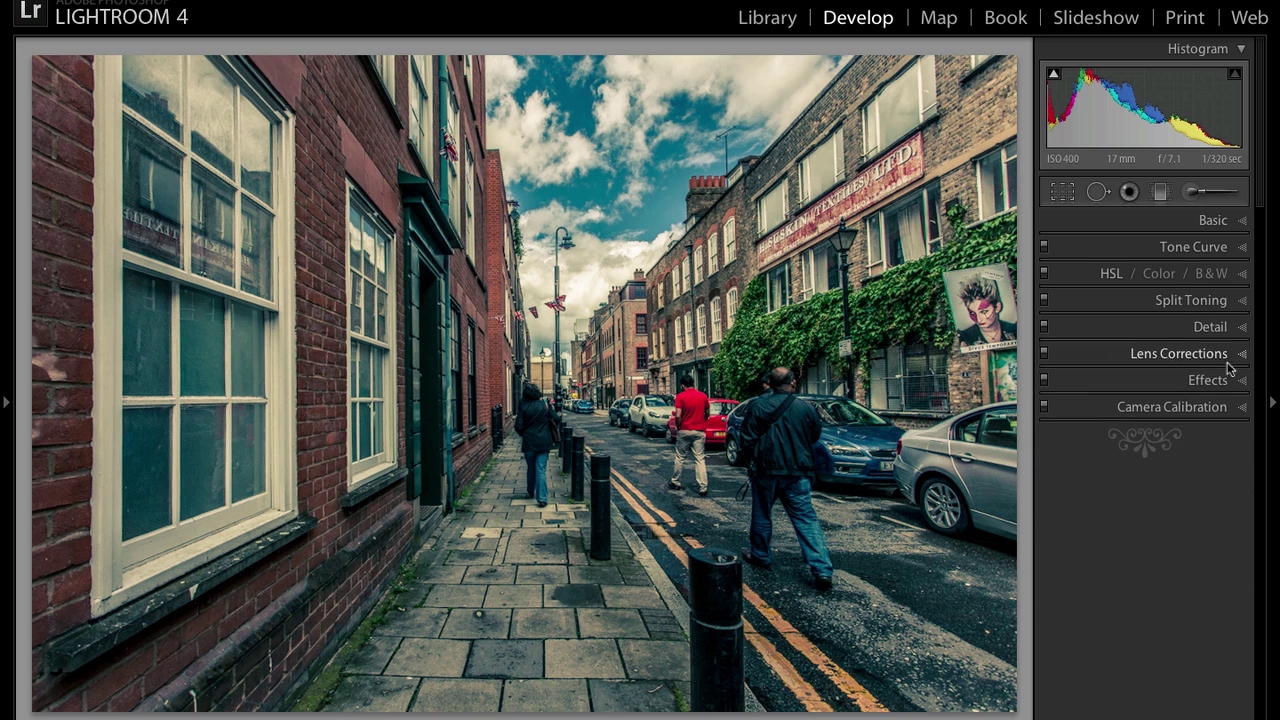
{"action": "left_click", "coordinate": [1241, 387]}
{"action": "left_click_drag", "start_coordinate": [1156, 438], "coordinate": [1167, 470]}
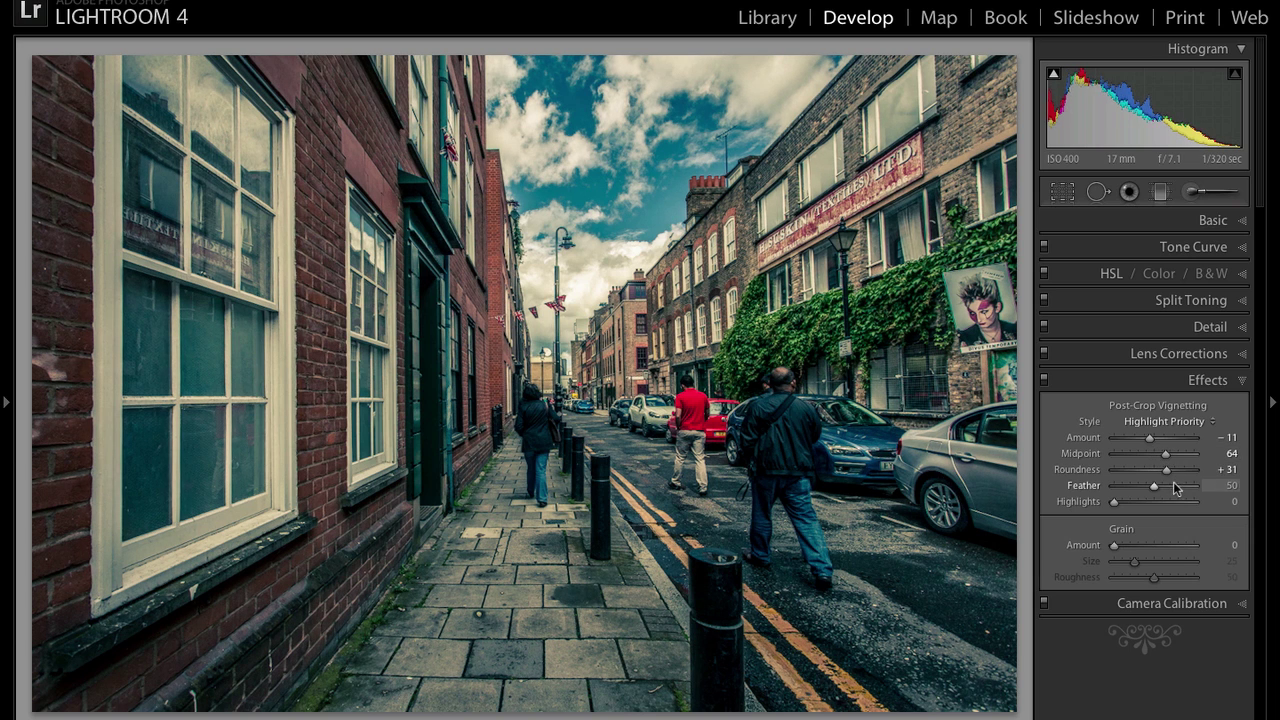